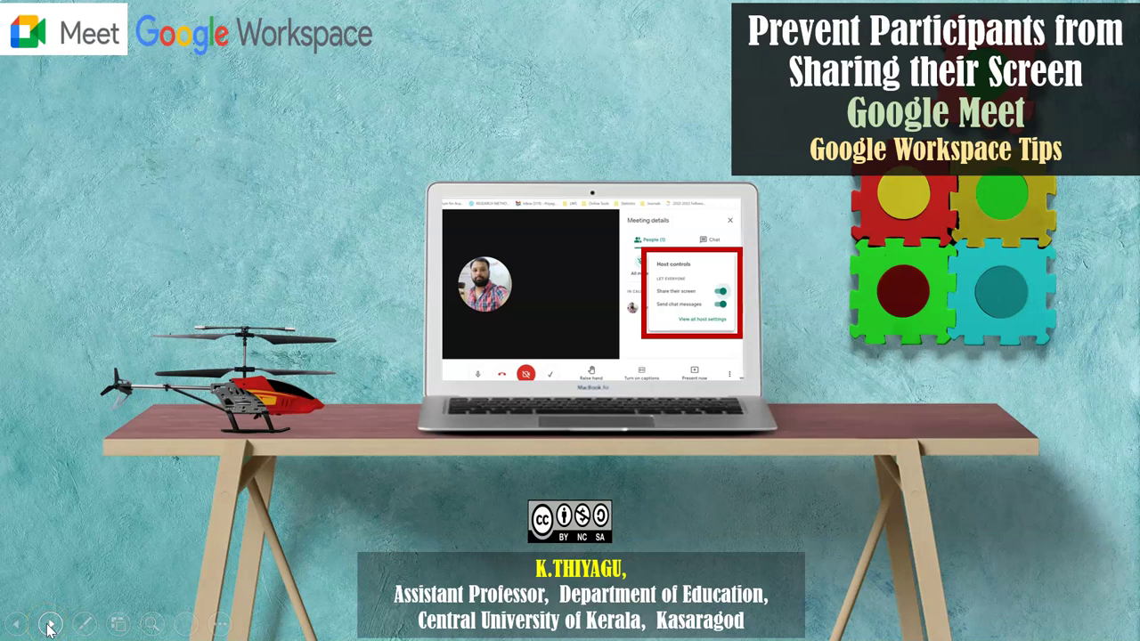
- Move on from the title slide to the Google Meet call in Chrome and dismiss the muted-microphone notice
left_click(49, 627)
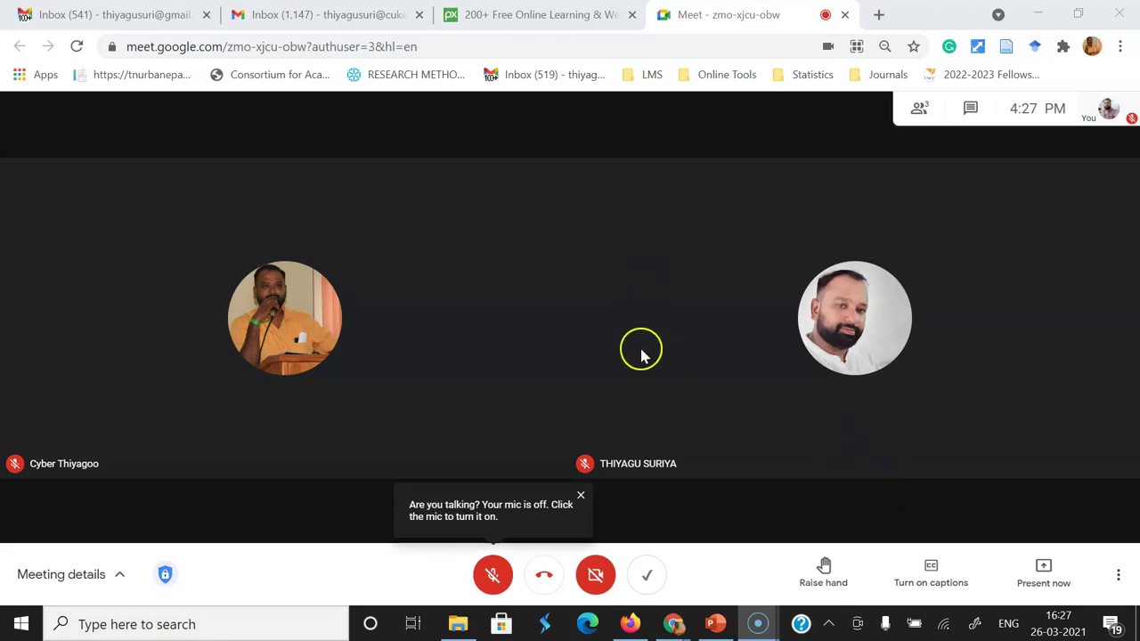
left_click(580, 495)
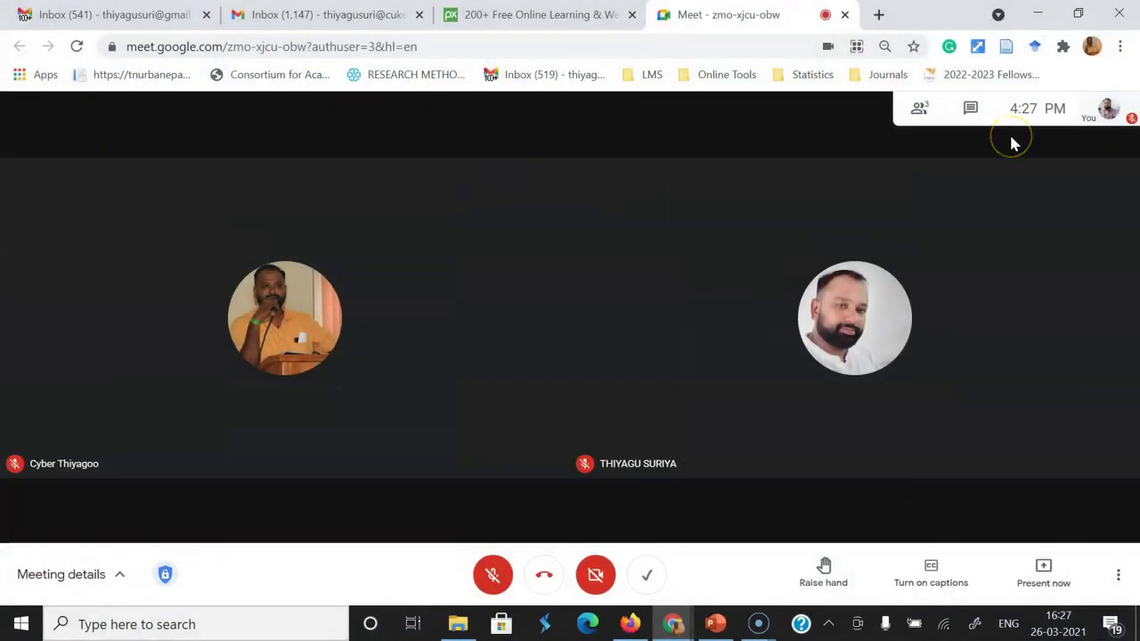
left_click(997, 152)
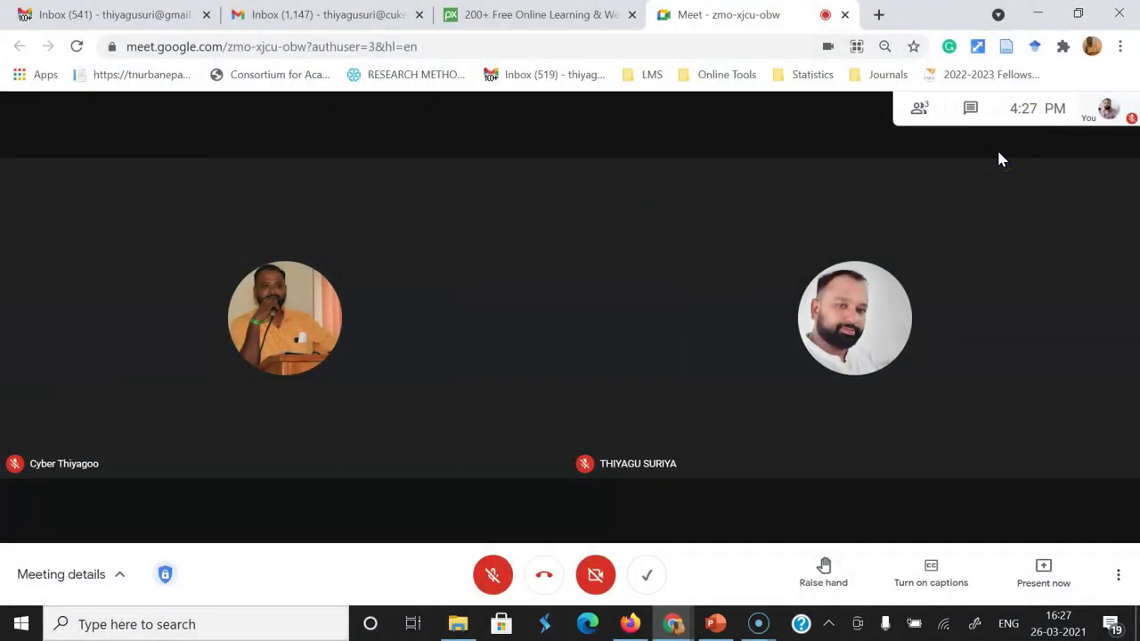
left_click(993, 164)
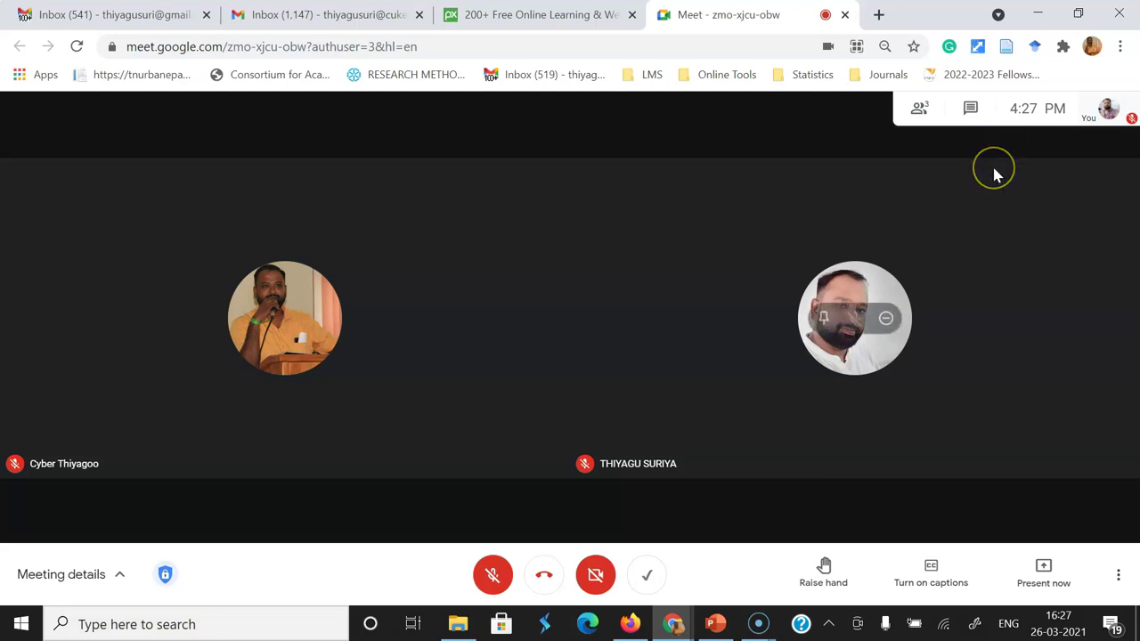
left_click(926, 123)
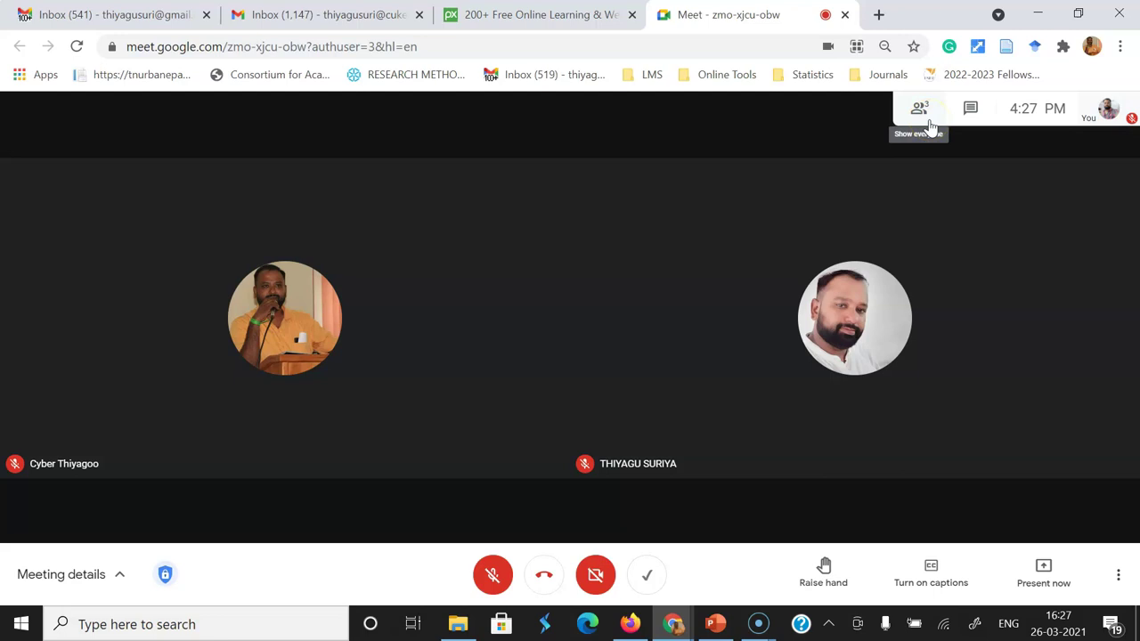
left_click(930, 123)
left_click(1131, 100)
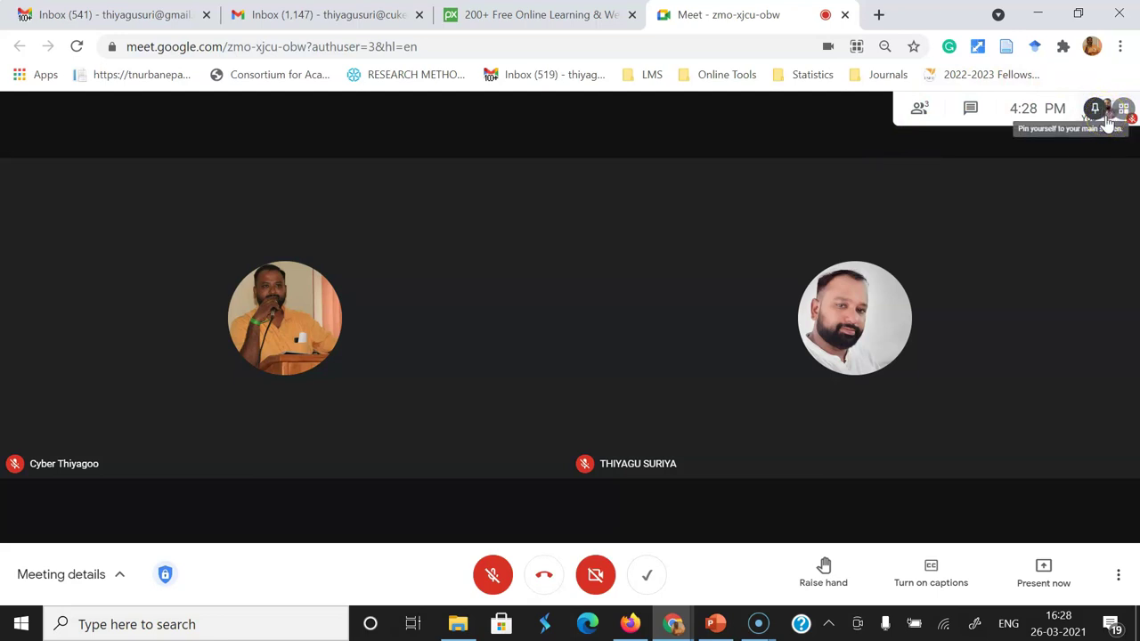
left_click_drag(1056, 113, 980, 114)
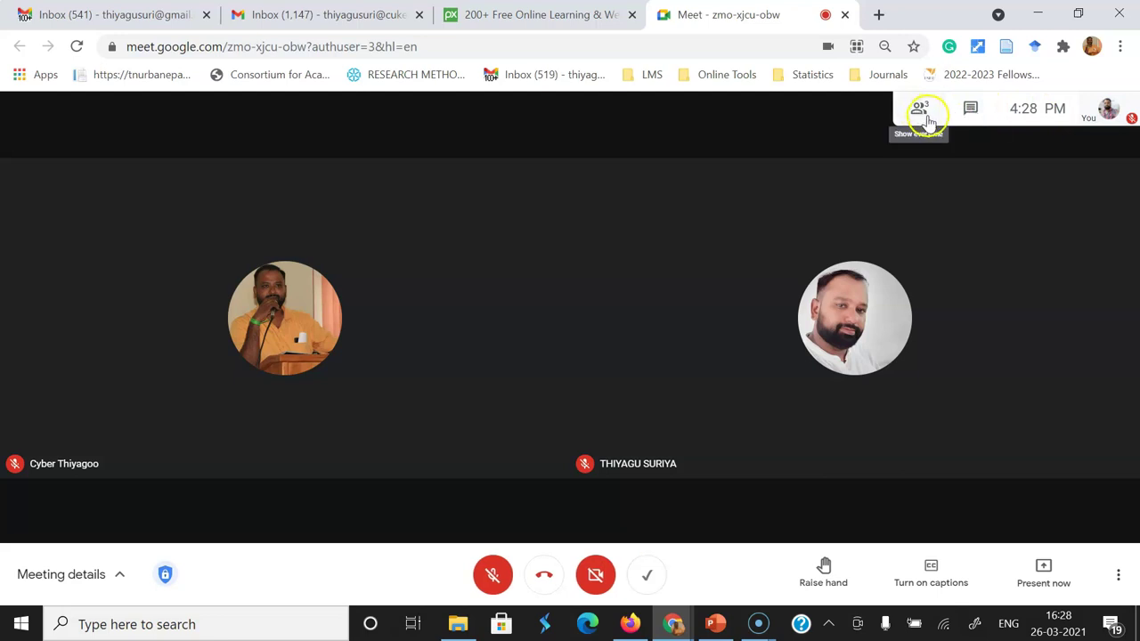
- Show everyone in the meeting and open the host controls for participant permissions
left_click(932, 117)
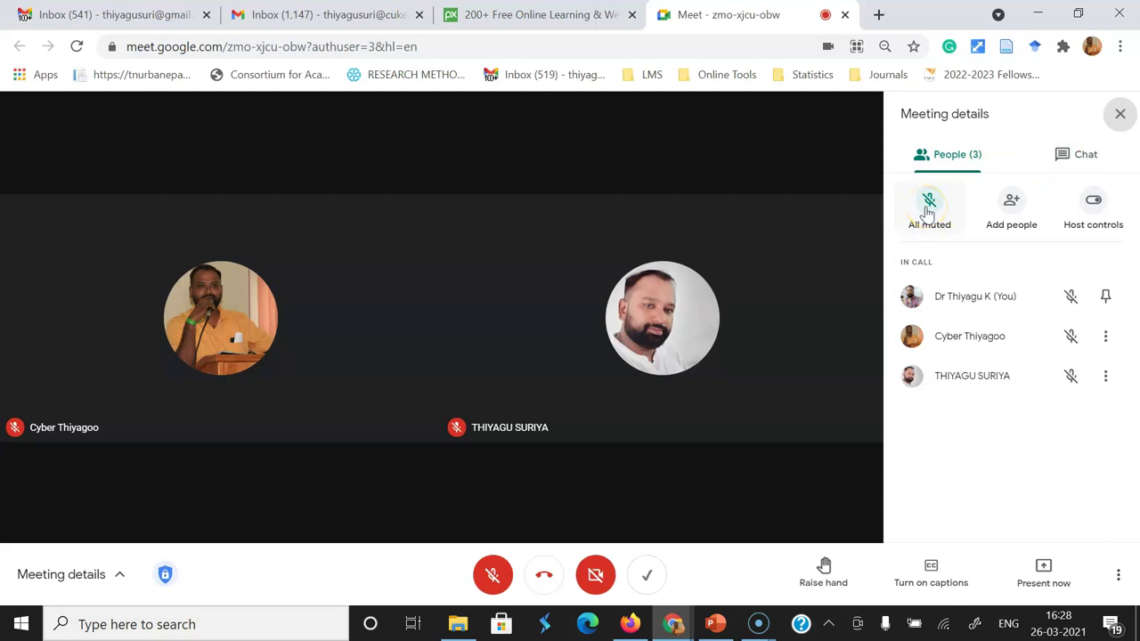
left_click(934, 227)
left_click(1013, 212)
left_click(1079, 216)
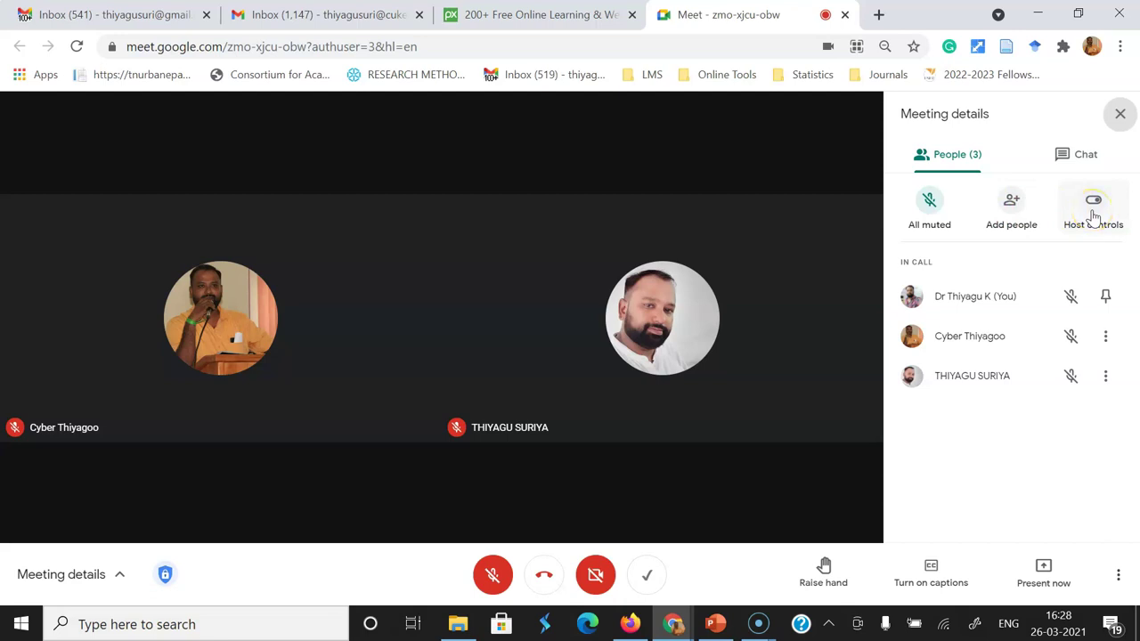
left_click(1092, 216)
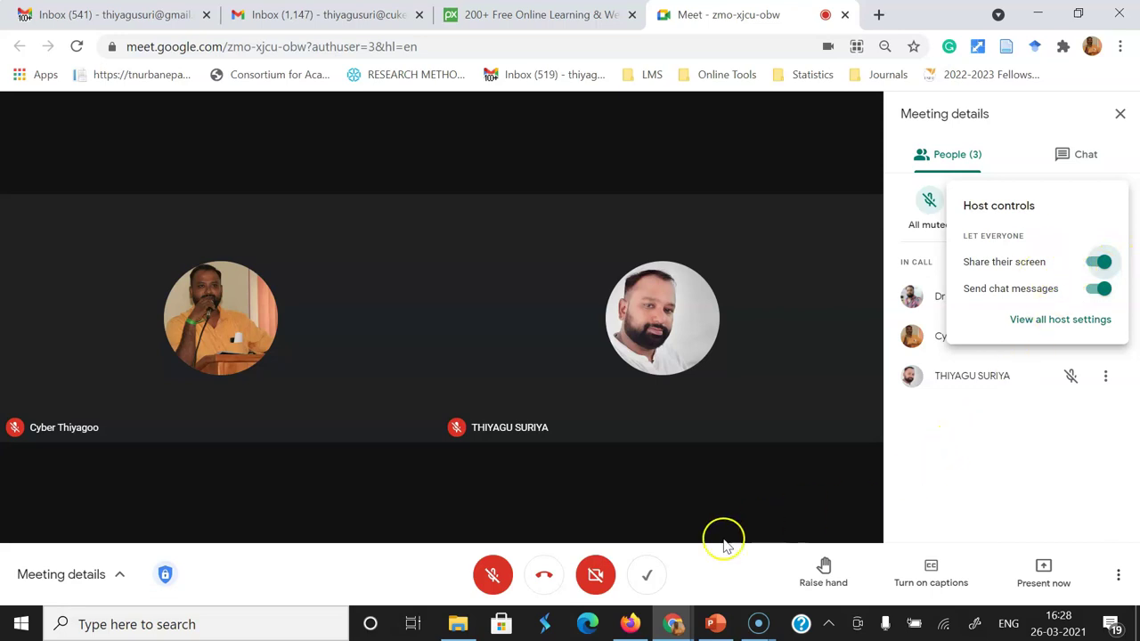
- Check the Present now option in the participant's Firefox window and return to the host's meeting in Chrome
left_click(632, 625)
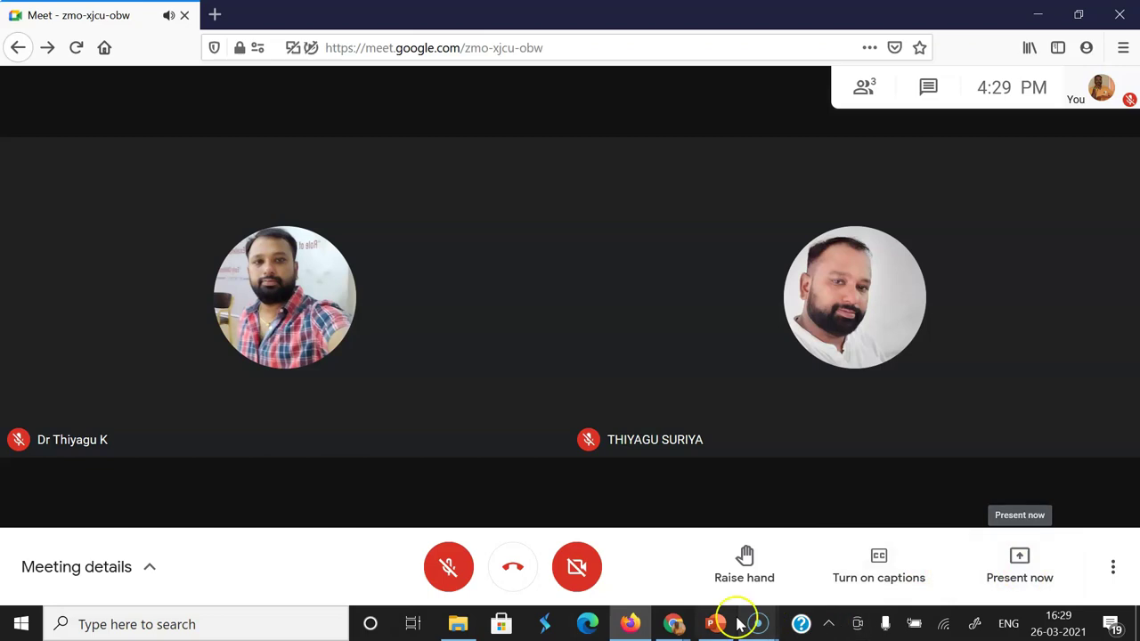
mouse_move(690, 616)
left_click(703, 547)
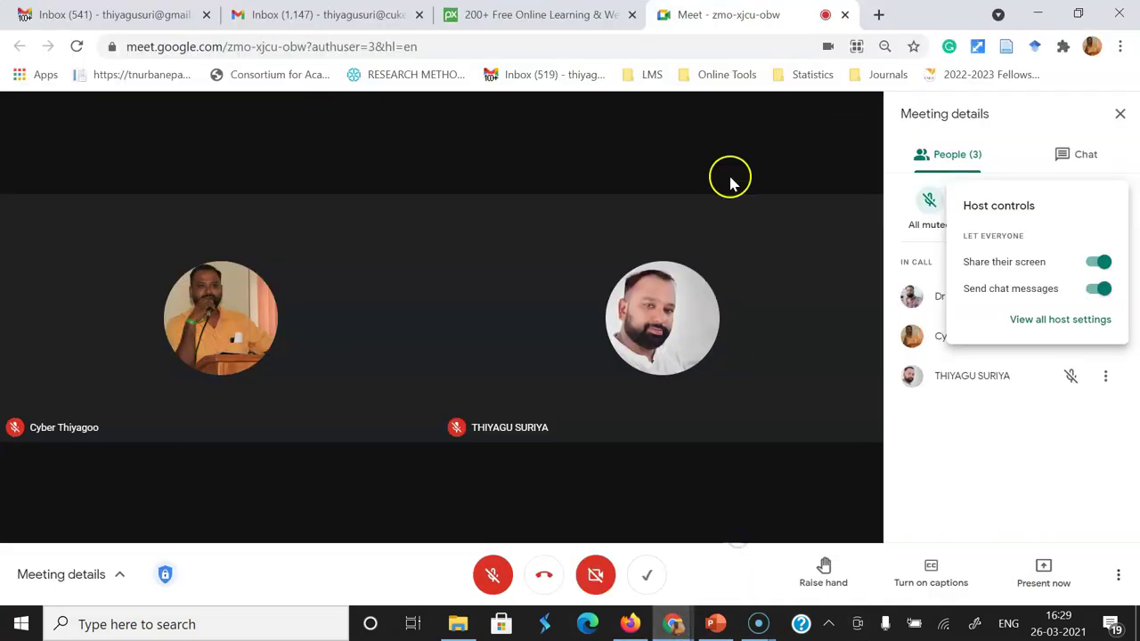
- Reopen the host controls and turn off "Share their screen" for everyone
left_click(1109, 116)
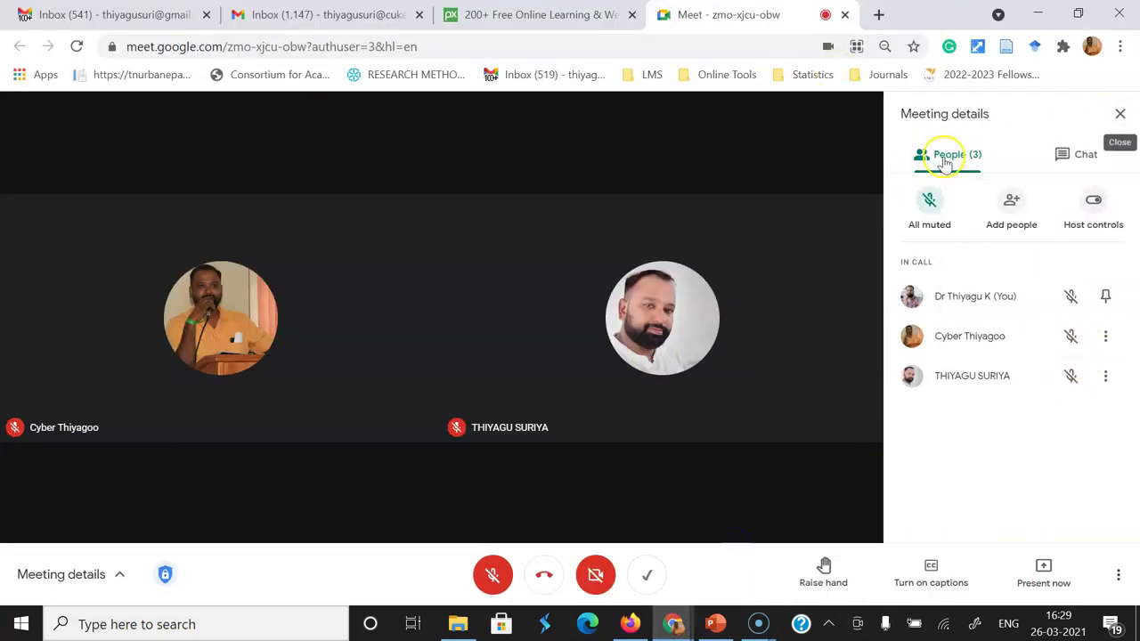
left_click(1086, 221)
left_click(1095, 264)
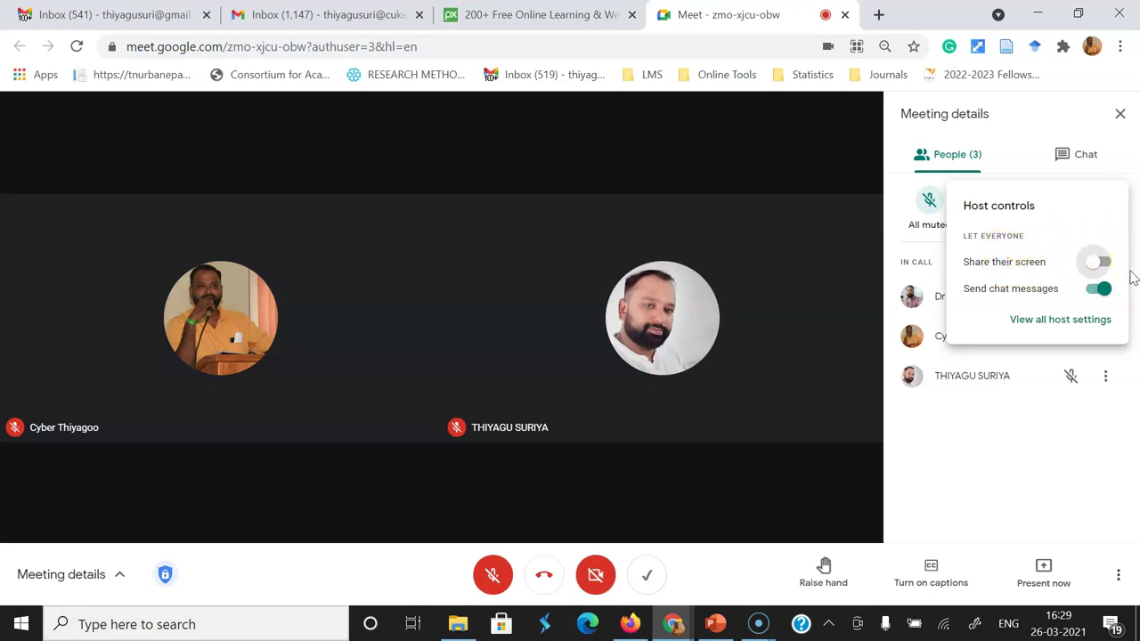
- Switch to the participant's meeting in Firefox and try to present the screen
left_click(629, 623)
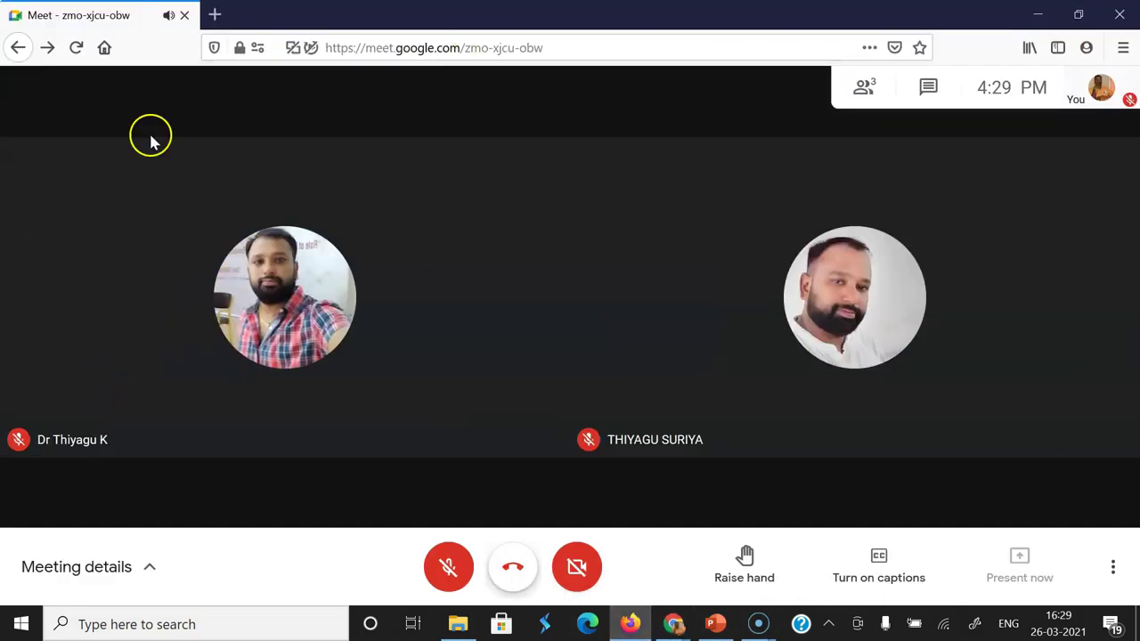
left_click(1017, 574)
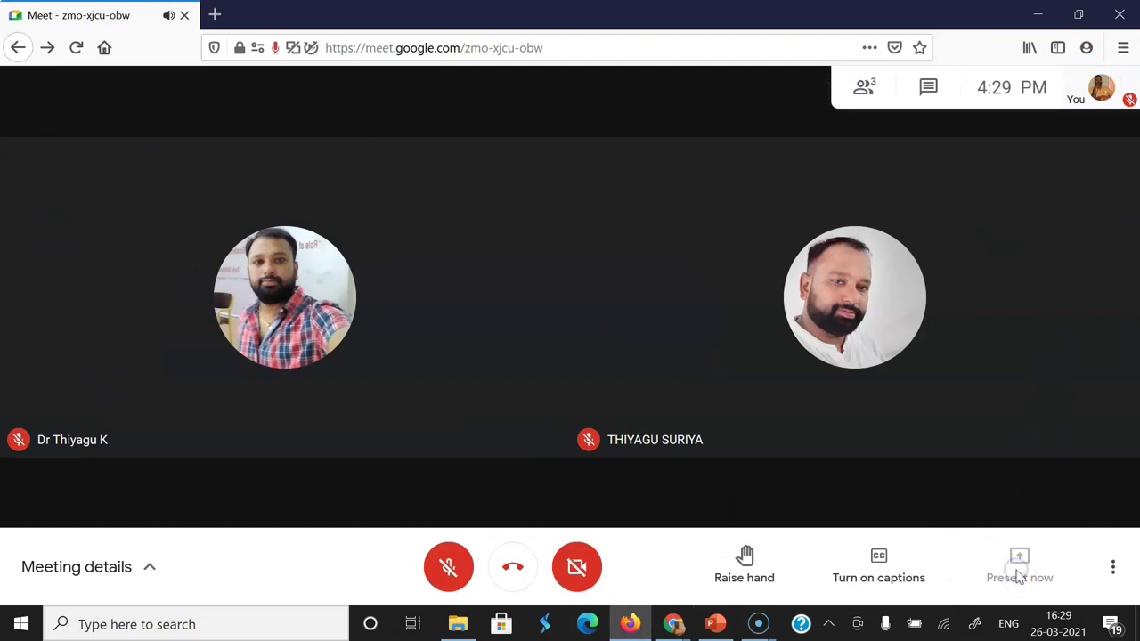
left_click(1019, 574)
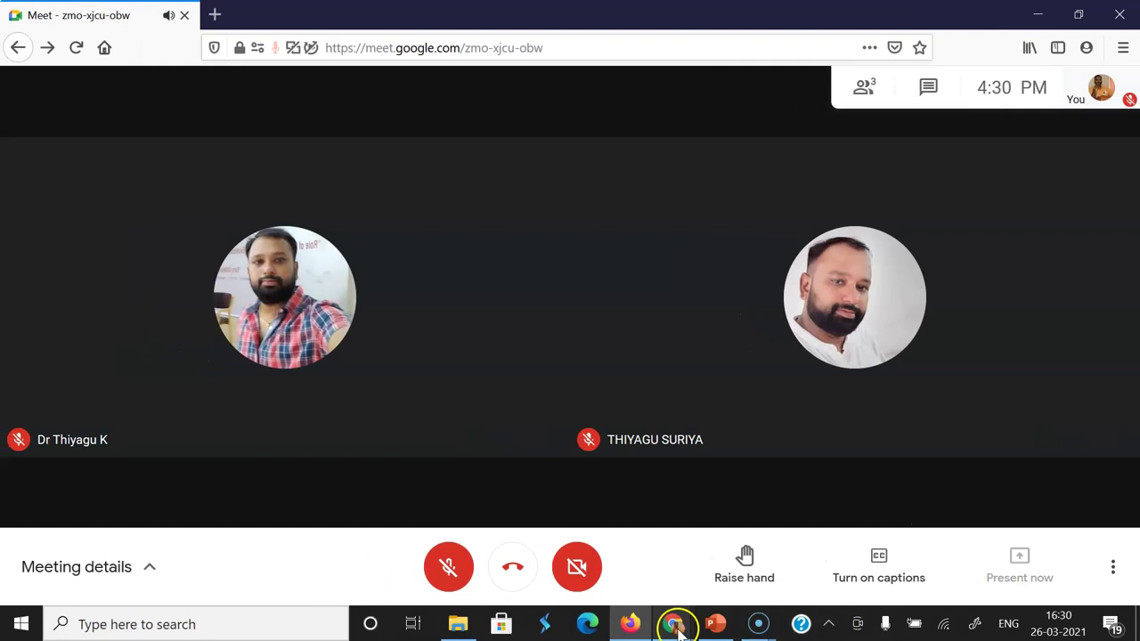
- Return to the host's meeting in Chrome, turn "Share their screen" back on for everyone, and close the meeting details
mouse_move(674, 624)
left_click(738, 529)
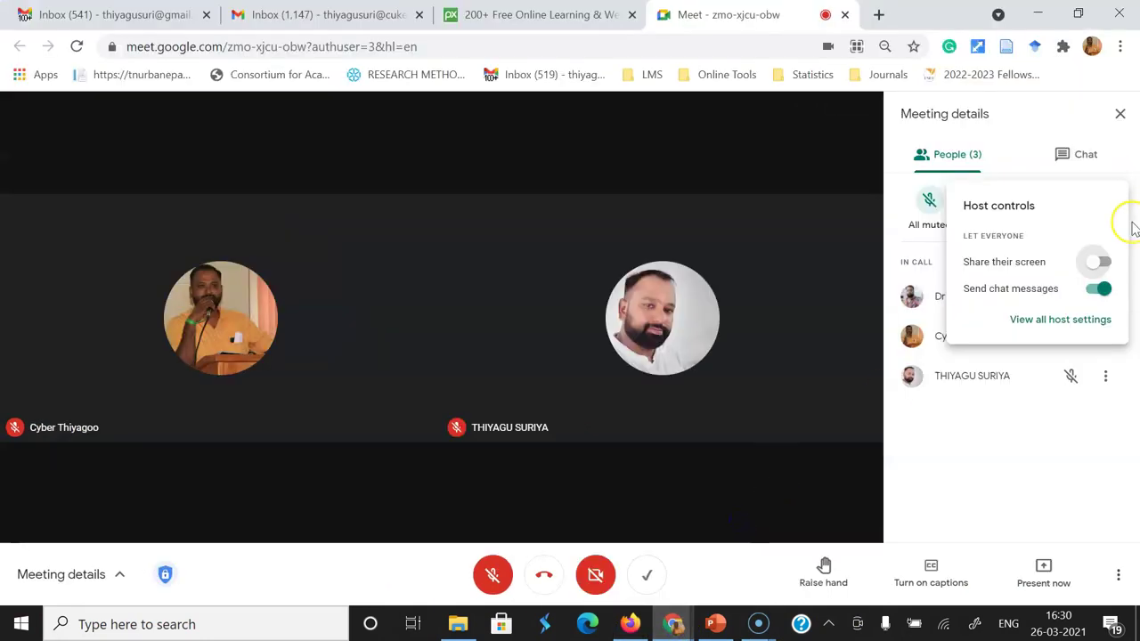
left_click(1102, 262)
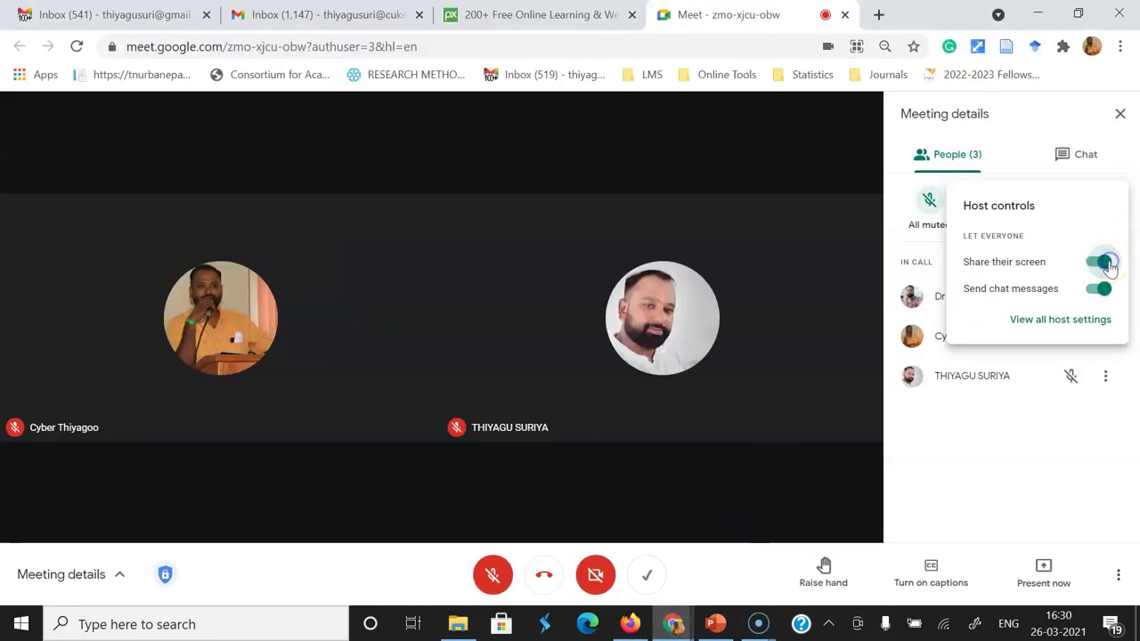
left_click(1120, 114)
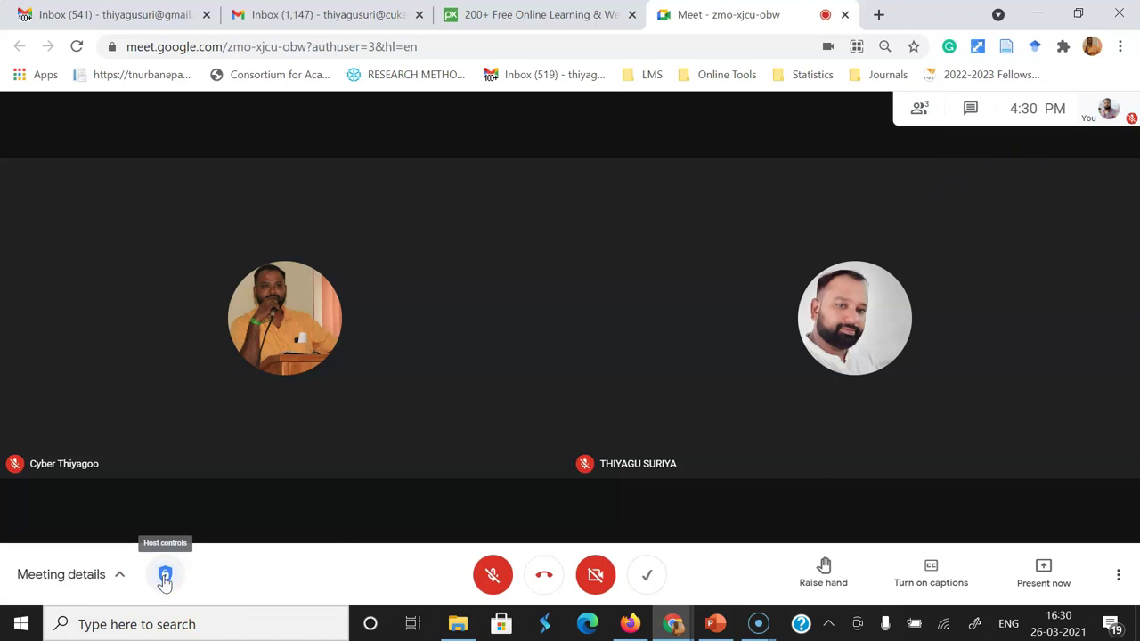
- Open the Meeting safety host controls and turn off "Share their screen" for everyone
left_click(165, 577)
left_click(165, 577)
left_click(164, 578)
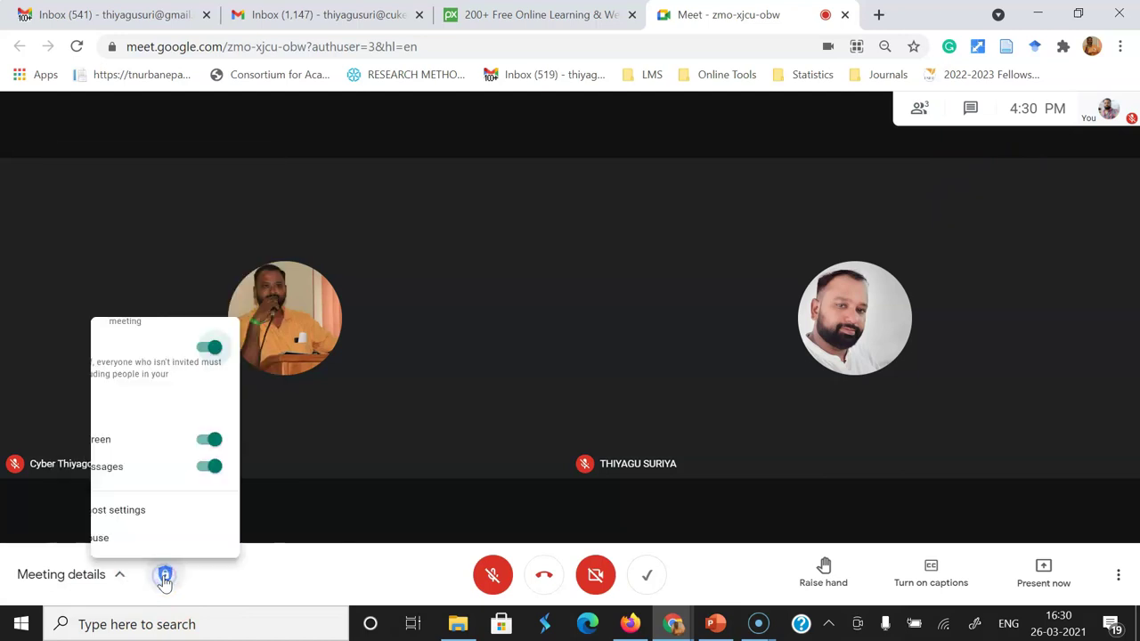
left_click(164, 577)
left_click(164, 577)
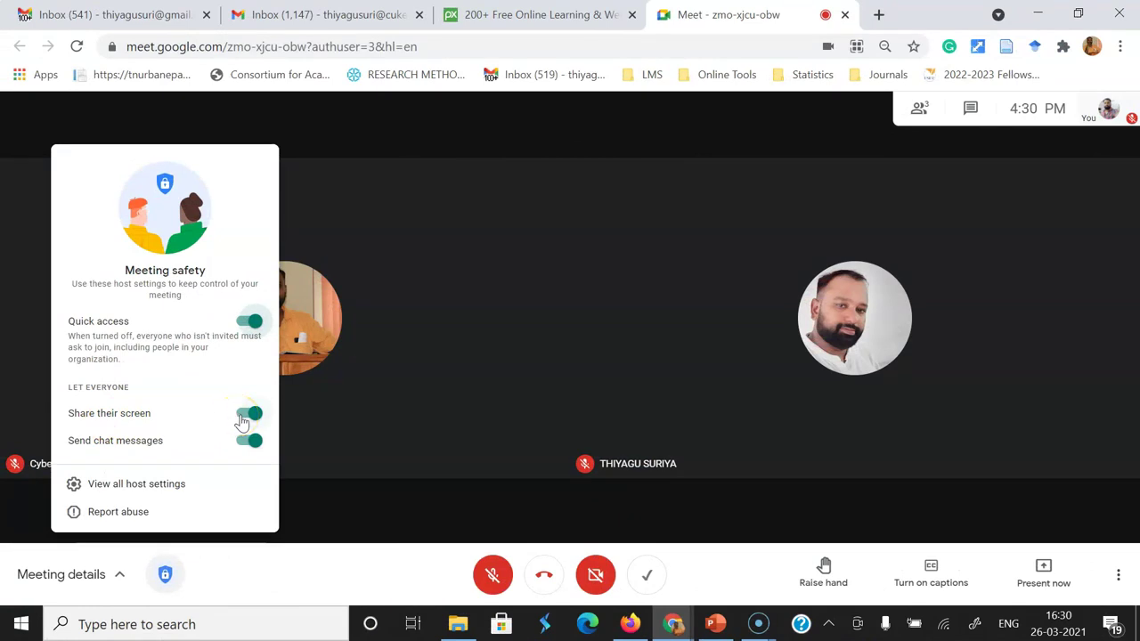
left_click(244, 418)
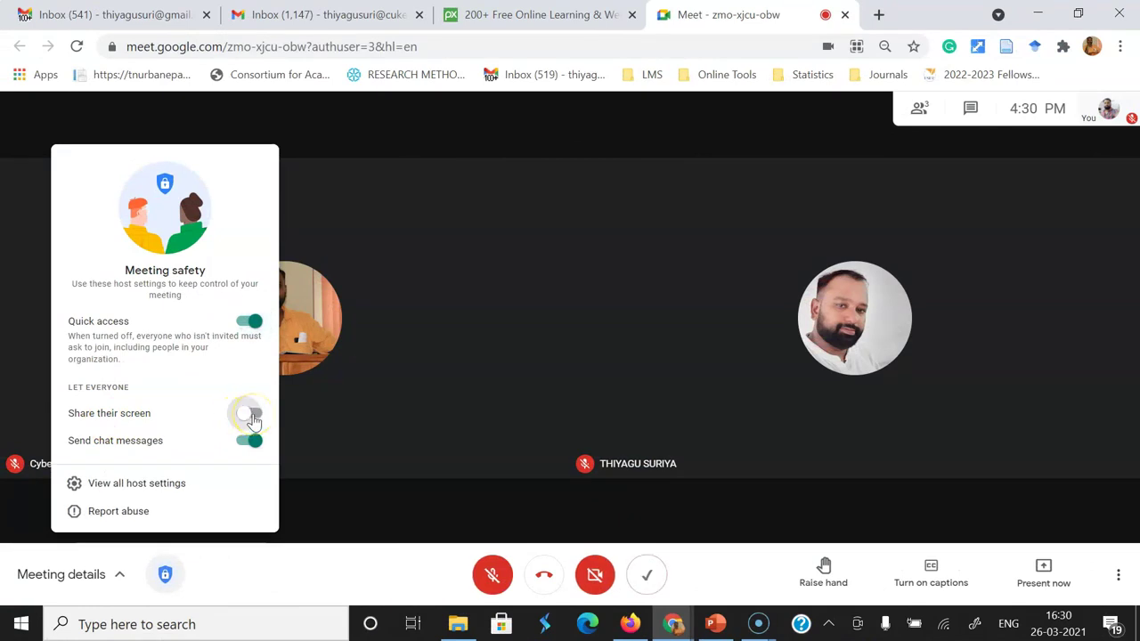